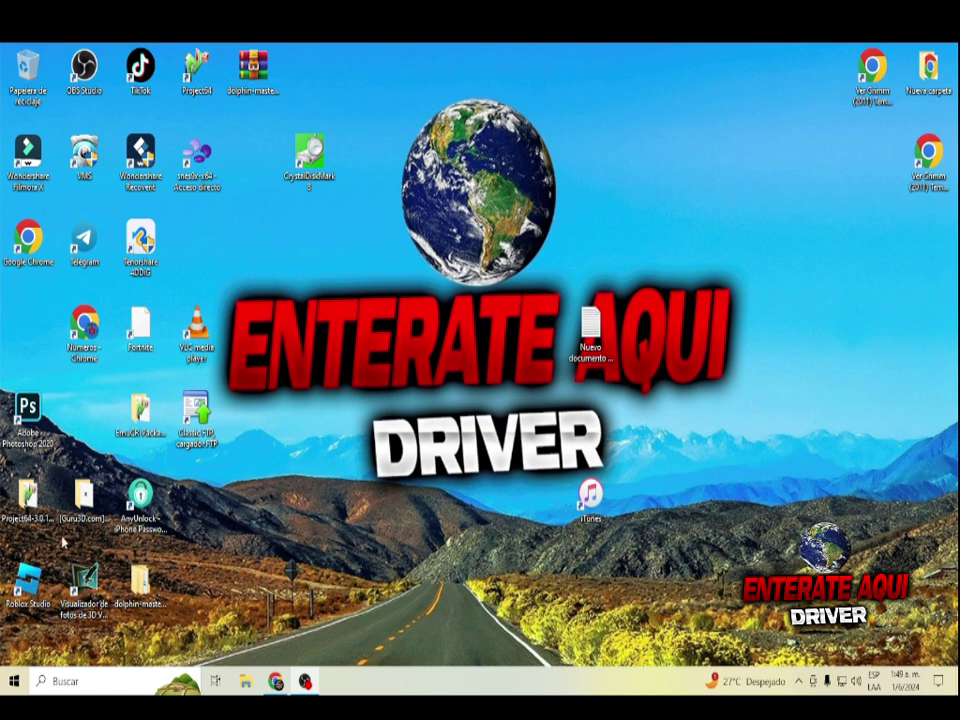
- Launch FileZilla from the Windows Start menu, showing the local E:\video\ folder
click(14, 681)
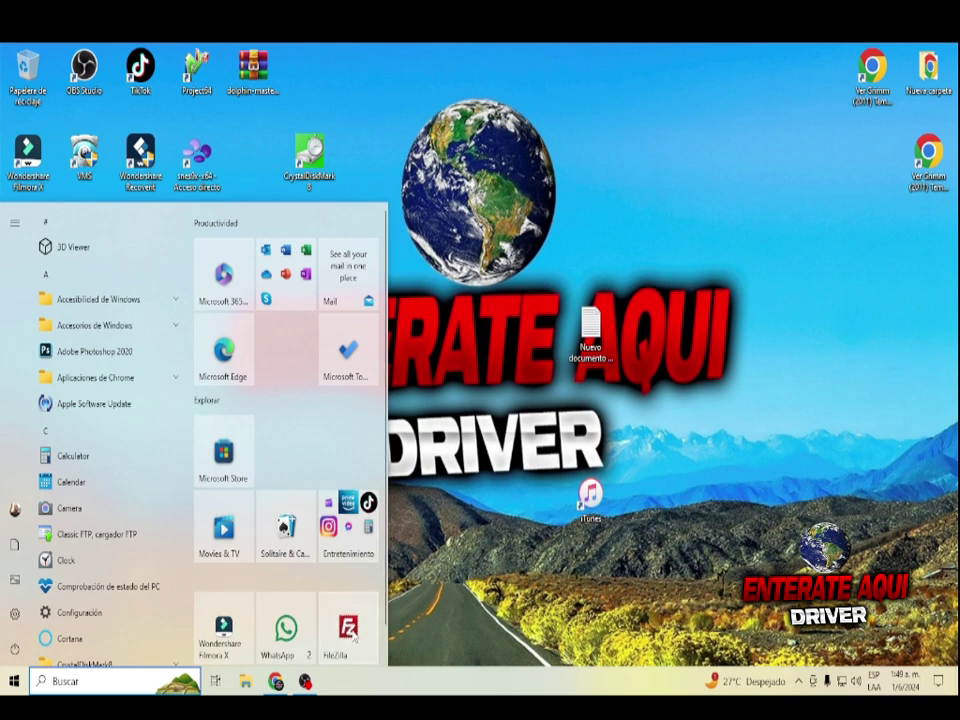
click(350, 630)
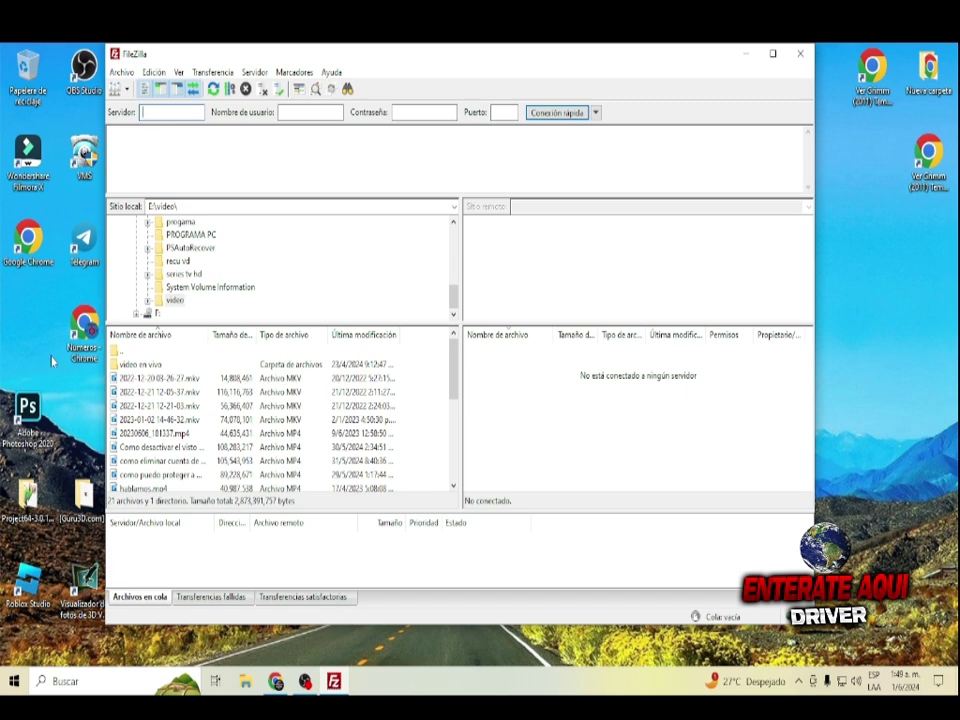
- Move the FileZilla window and bring Chrome's Google results for 'filezilla' over it
mouse_move(172, 58)
mouse_down()
mouse_move(136, 58)
mouse_move(207, 87)
mouse_move(261, 93)
mouse_move(176, 74)
mouse_up()
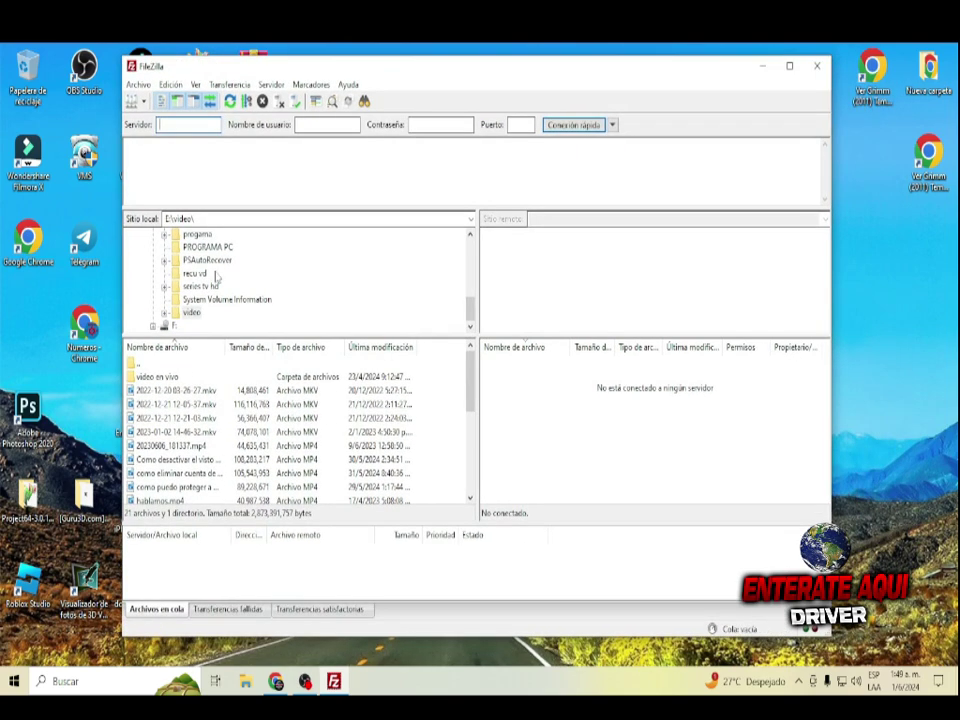
click(275, 681)
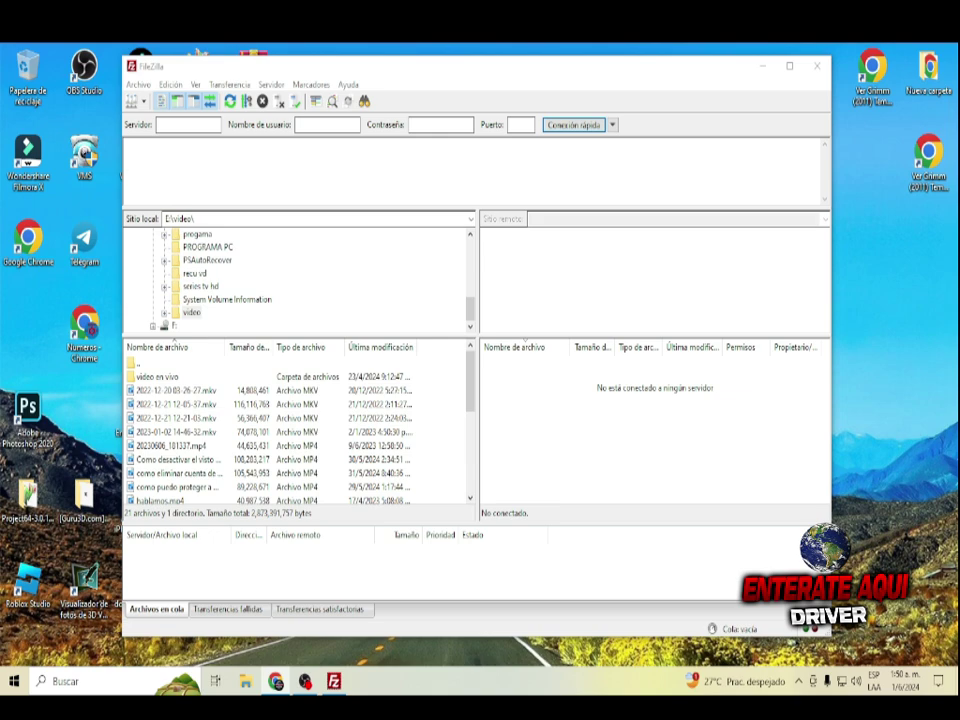
drag(959, 228, 717, 159)
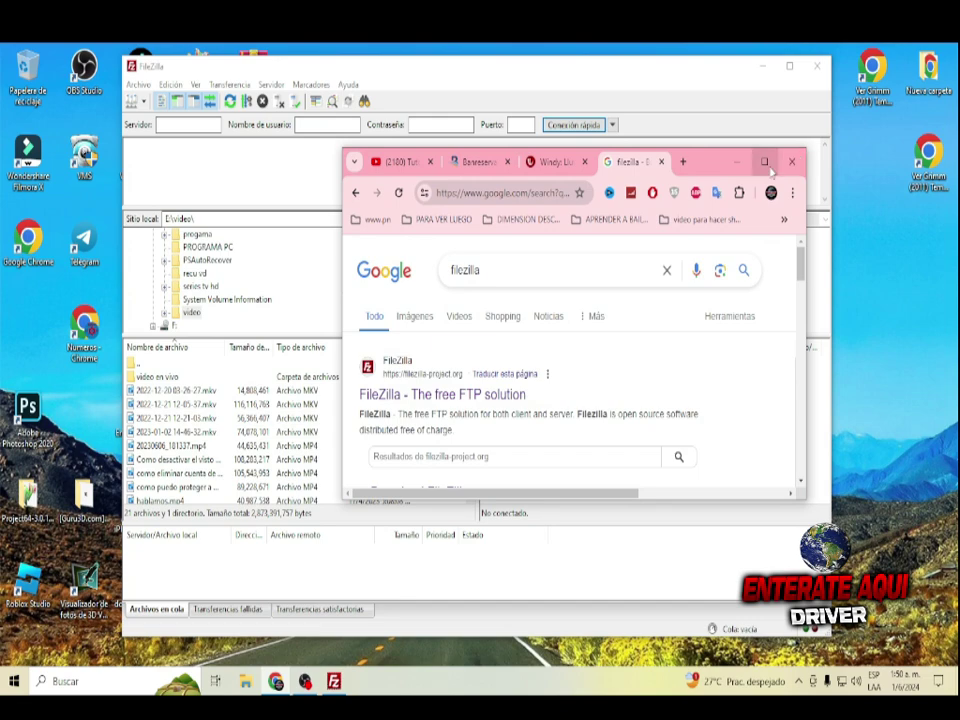
- Maximize Chrome and open the filezilla-project.org homepage from the 'FileZilla - The free FTP solution' result
click(763, 161)
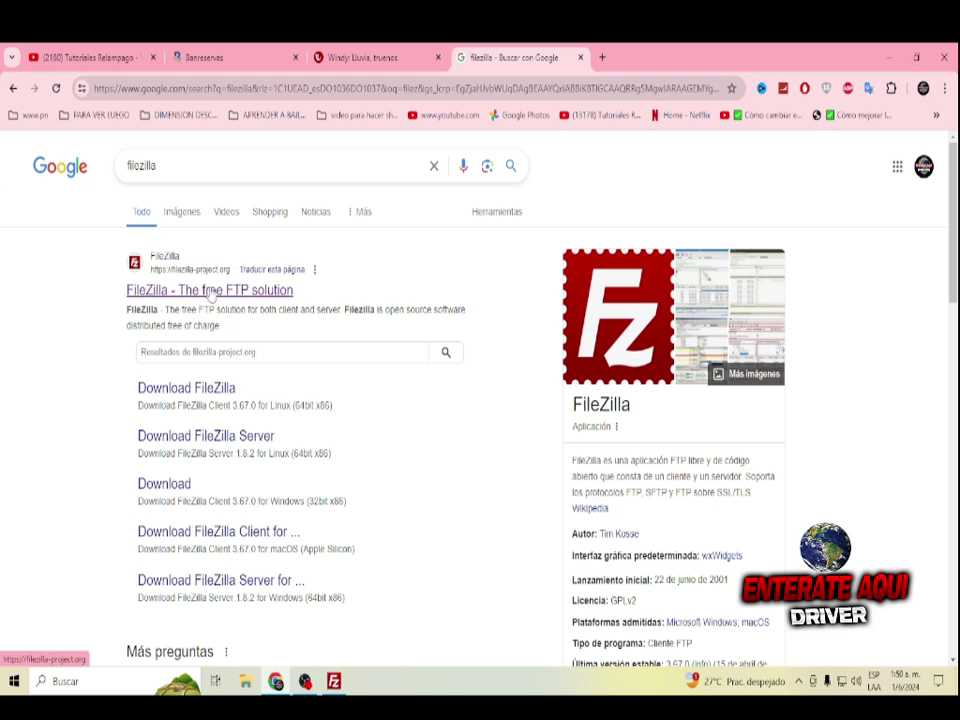
click(199, 292)
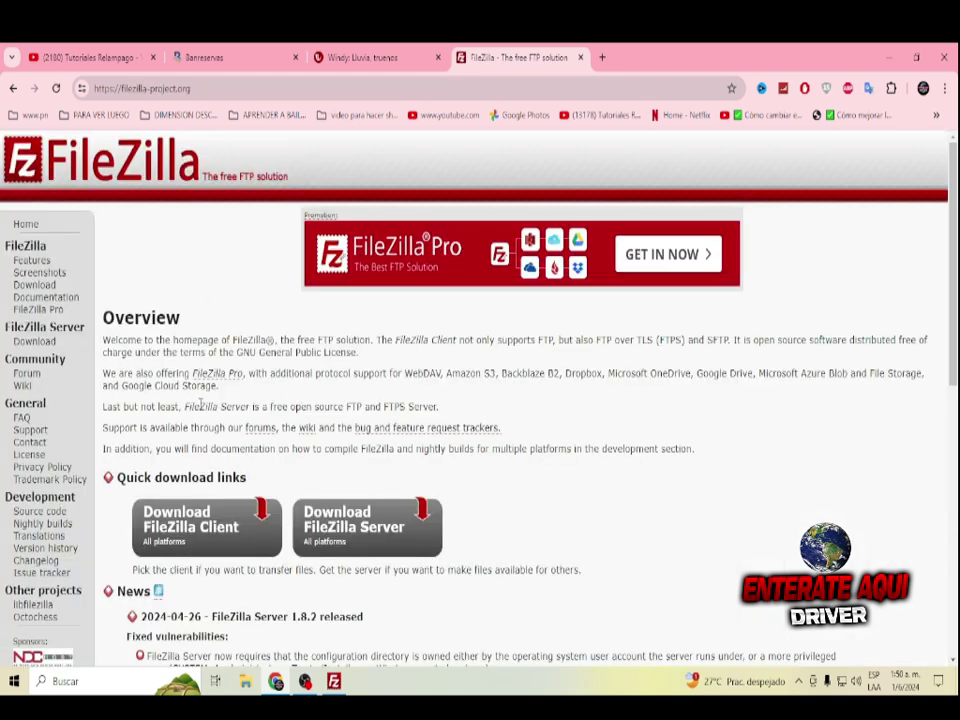
scroll(274, 370, down, 3)
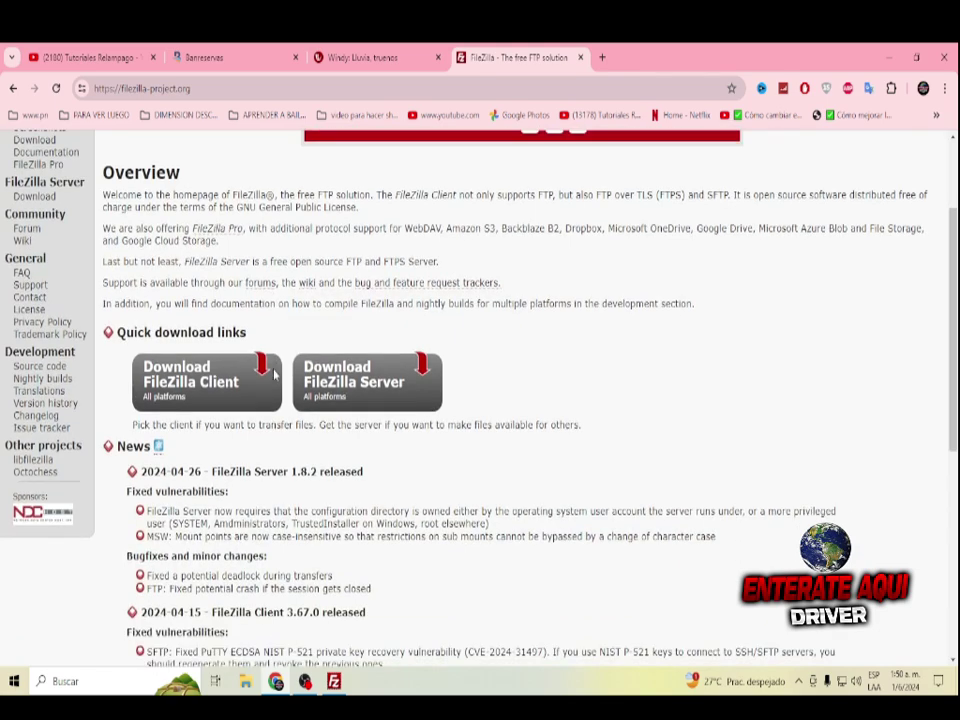
scroll(274, 372, down, 6)
scroll(273, 374, up, 3)
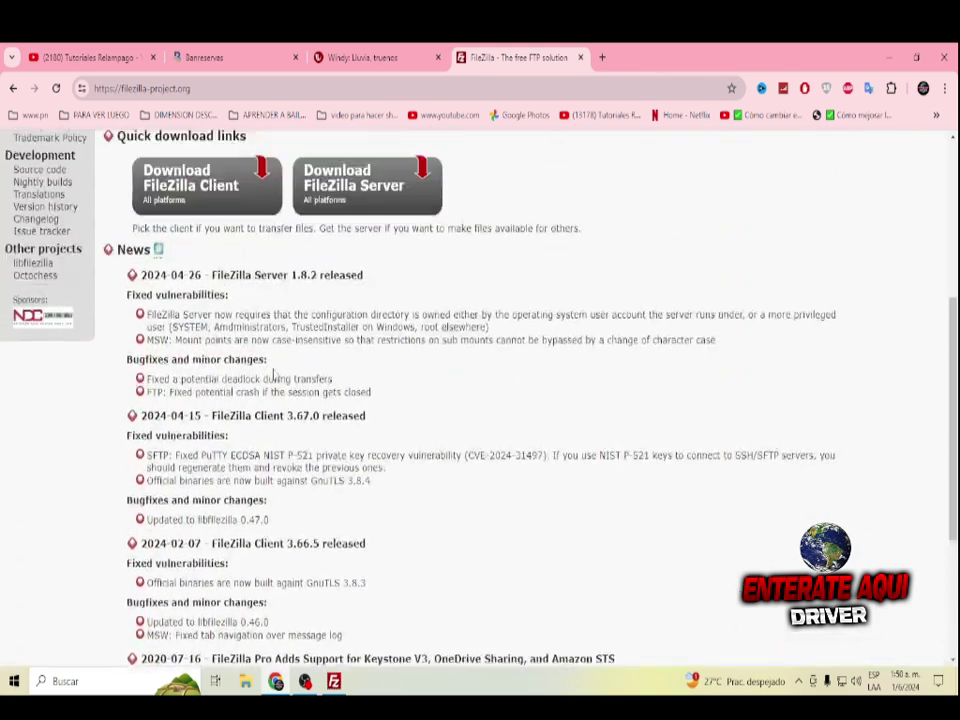
scroll(273, 374, up, 1)
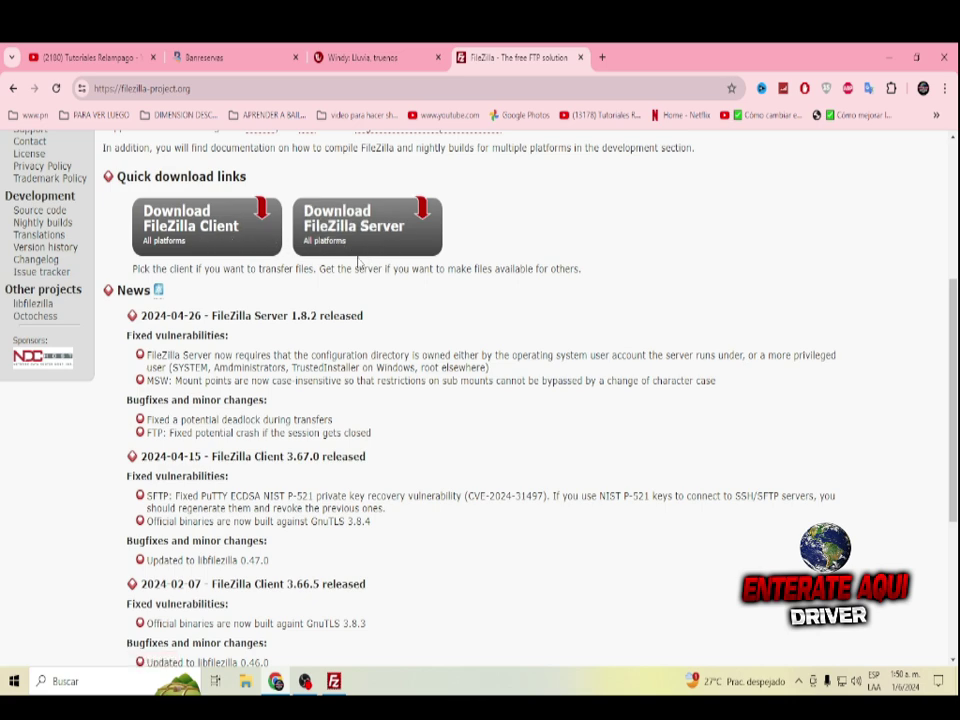
scroll(323, 265, up, 3)
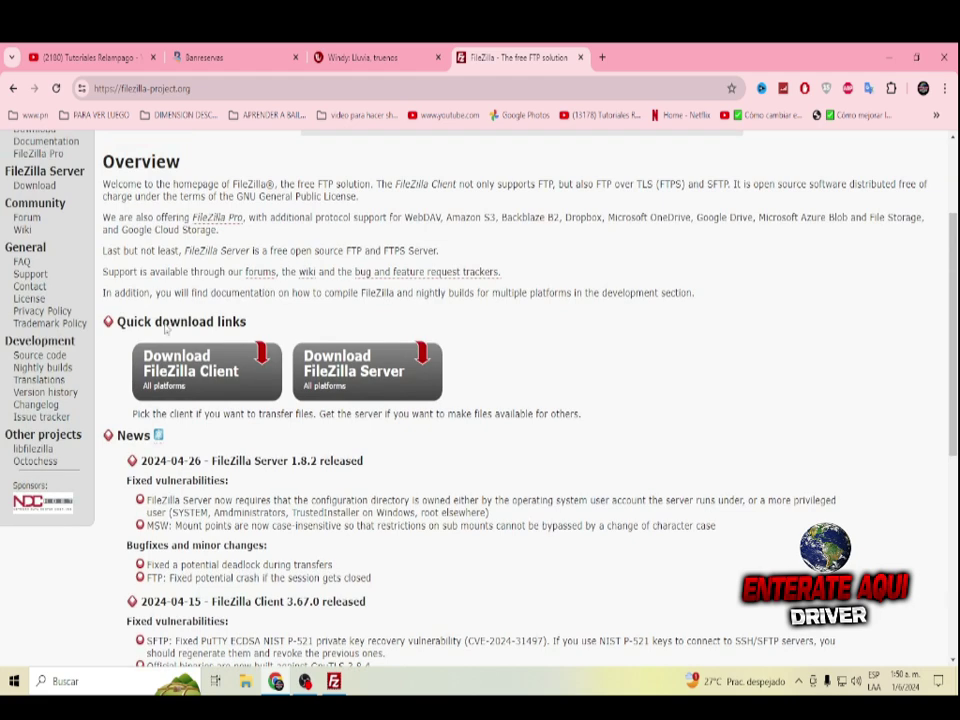
- Download the free FileZilla Client 3.67.0 for Windows 64-bit x86
click(205, 372)
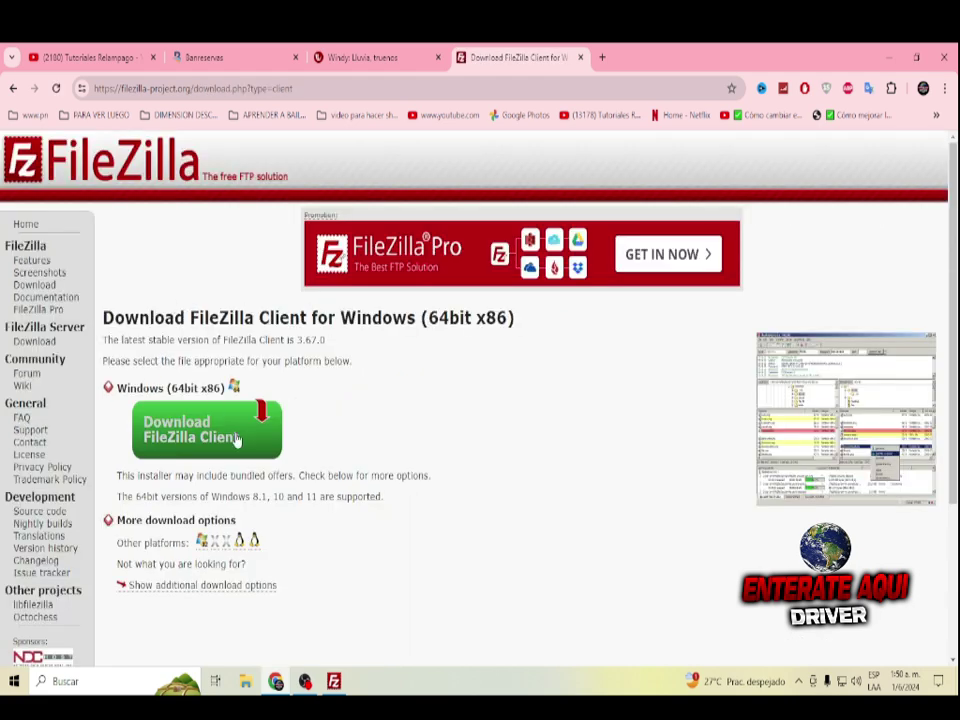
drag(170, 388, 222, 389)
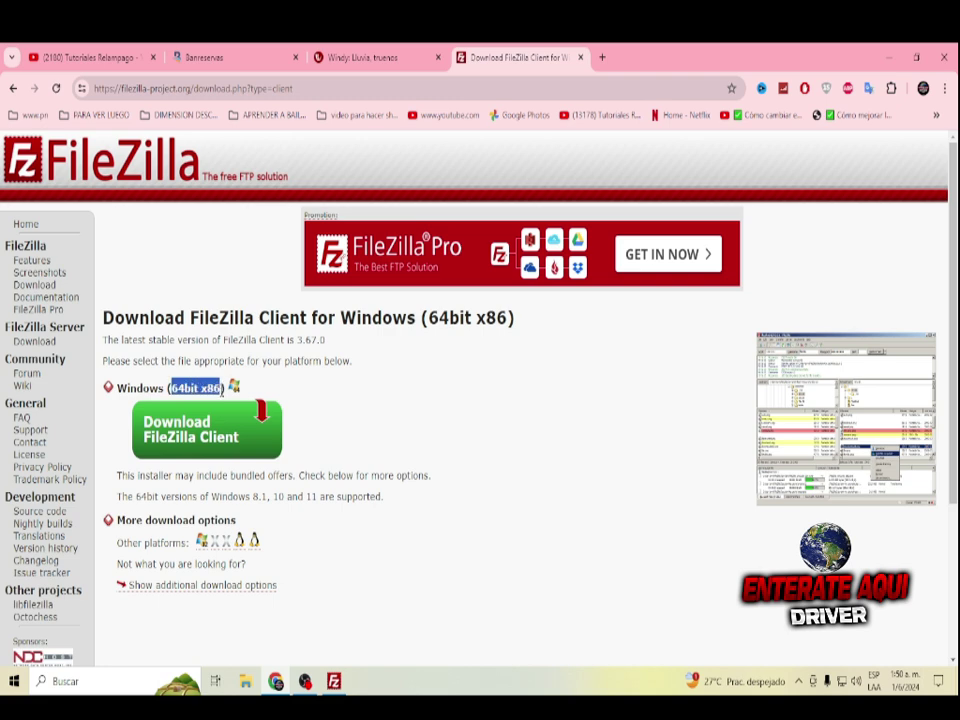
click(332, 403)
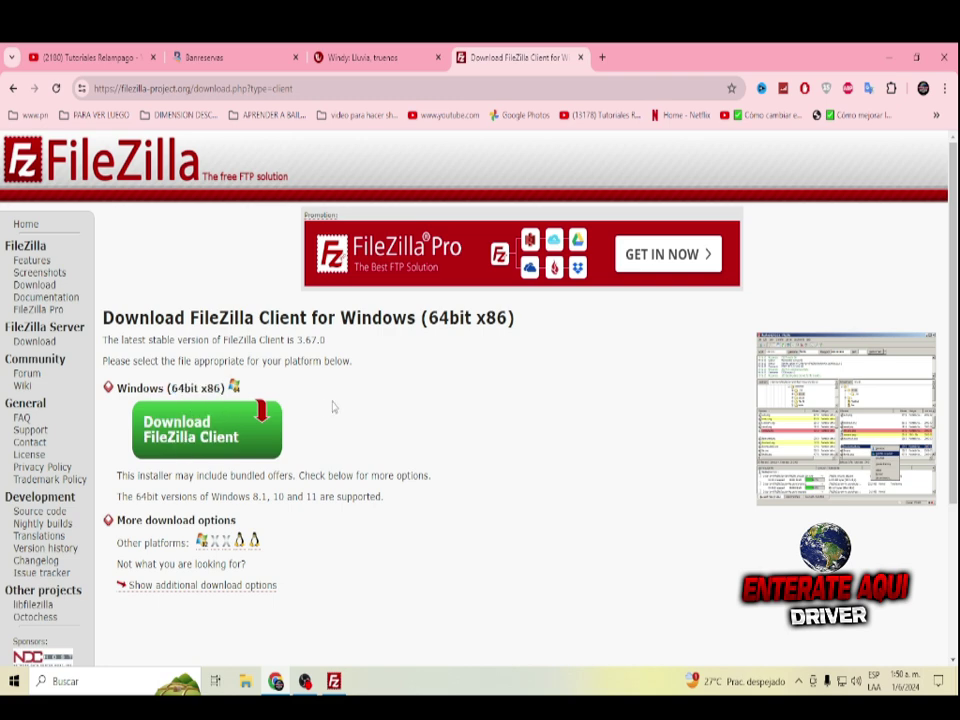
click(211, 447)
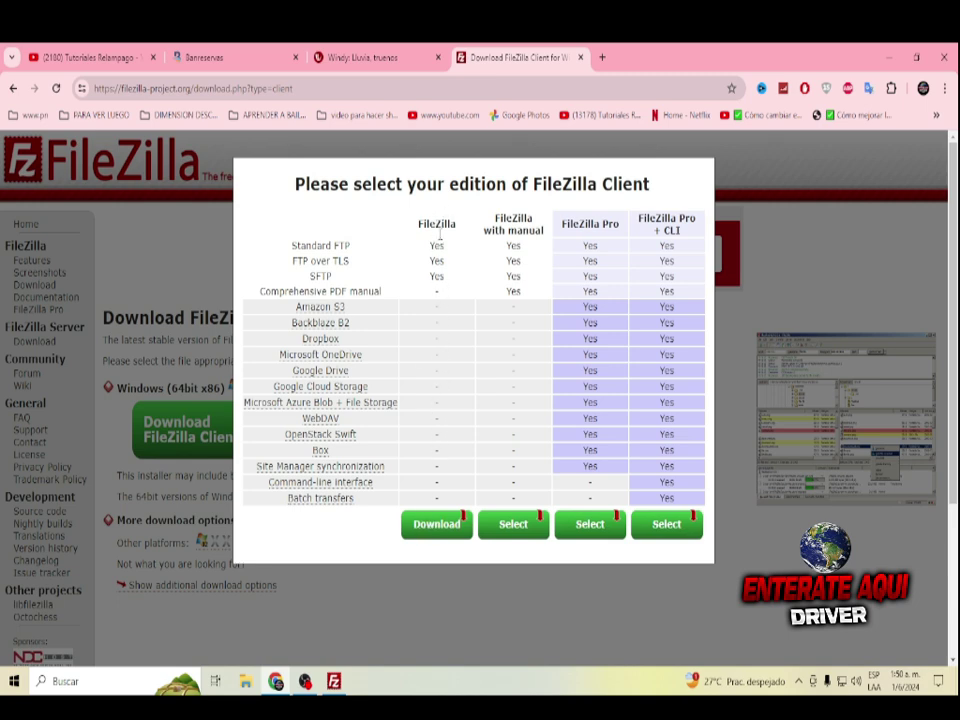
click(436, 525)
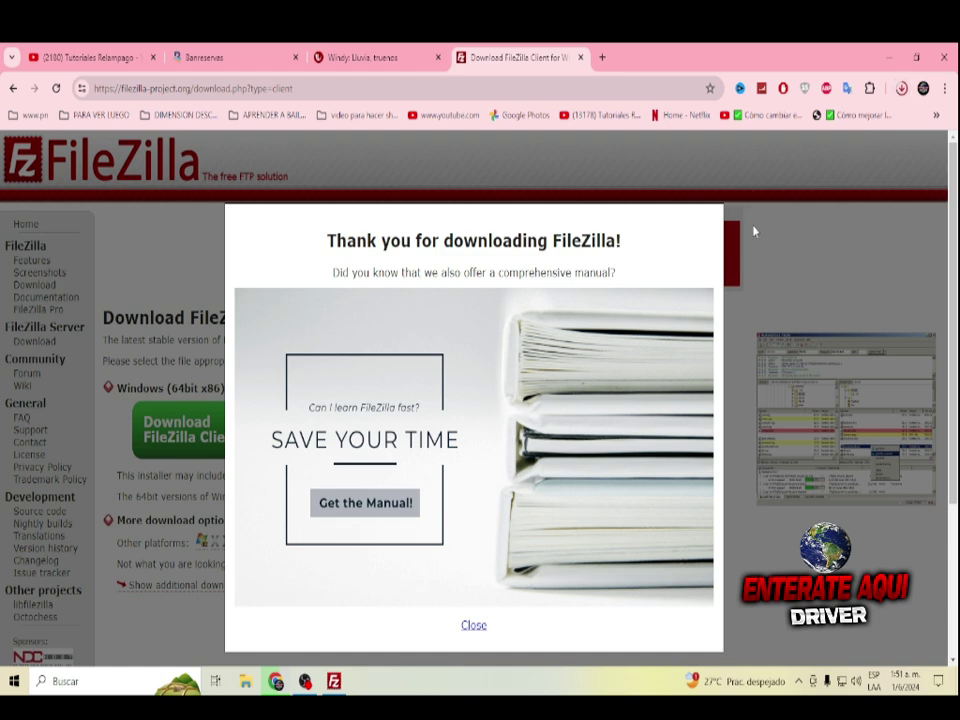
- Close the thank-you-for-downloading notice and minimize Chrome
click(472, 625)
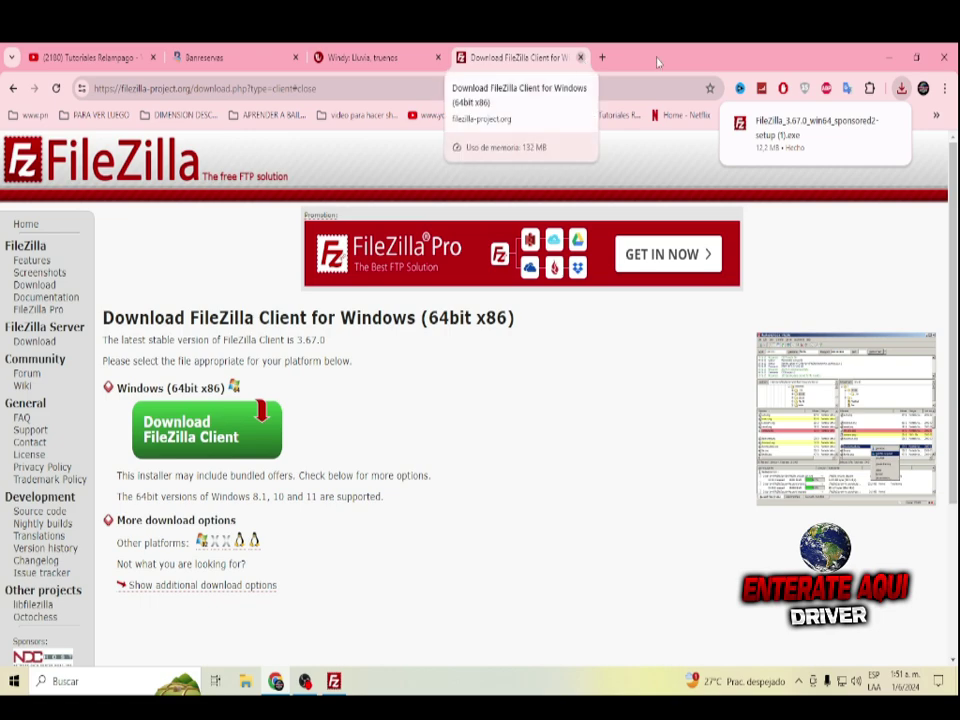
click(888, 57)
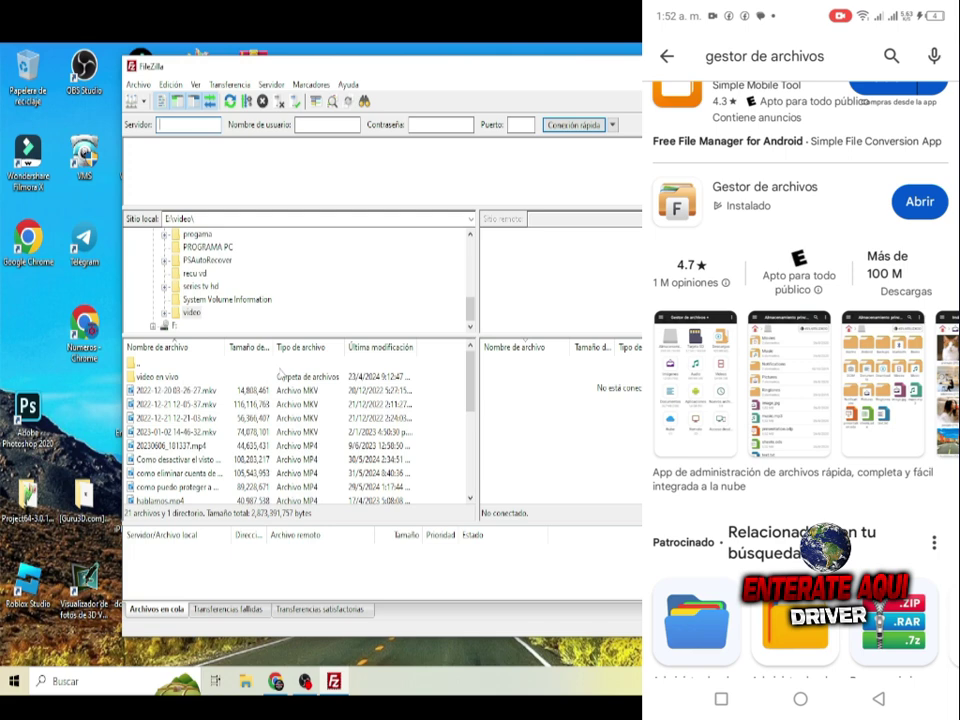
- Start the Gestor de archivos 'Acceso desde la red' FTP service at ftp://192.168.2.106:8309
click(919, 201)
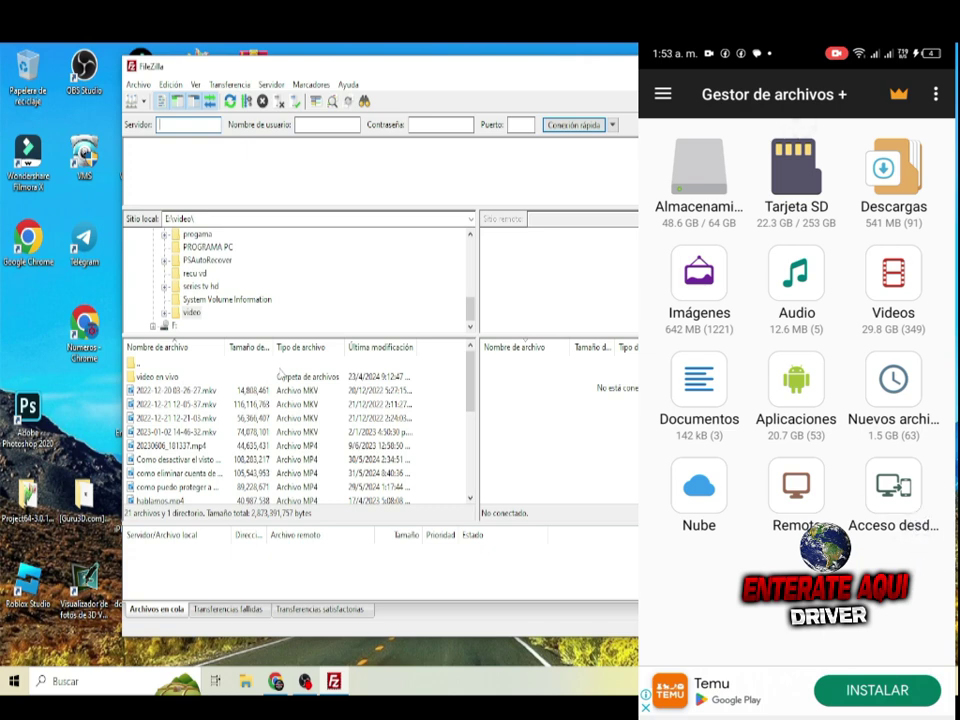
click(893, 487)
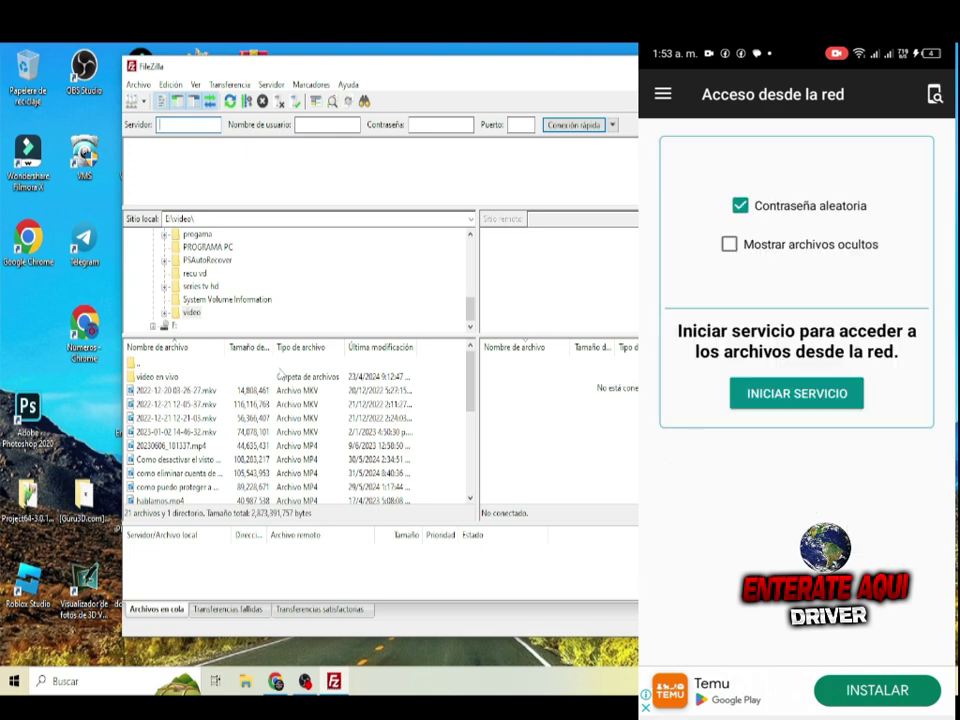
click(796, 393)
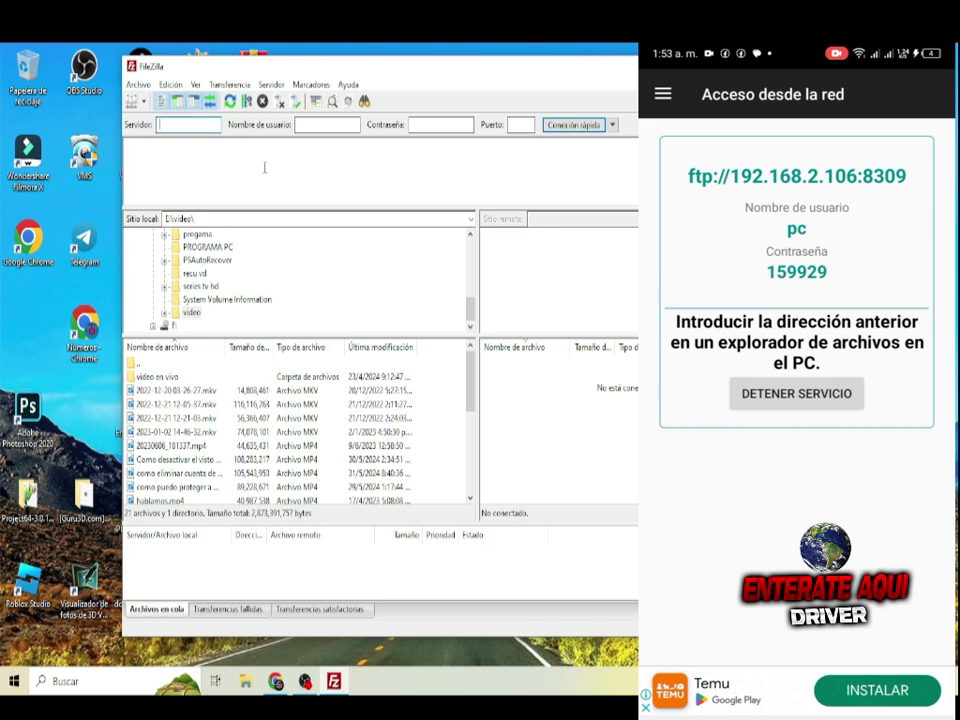
- Enter host 192.168.2.106, the phone's username and password, and port 8309 in Quickconnect
text(1)
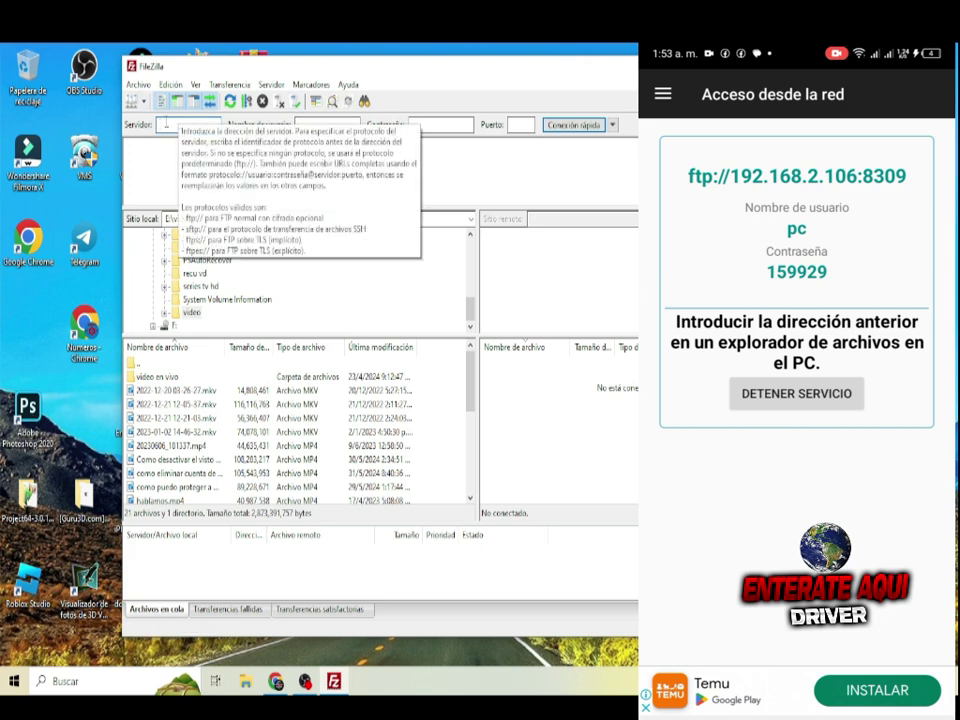
text(92.1)
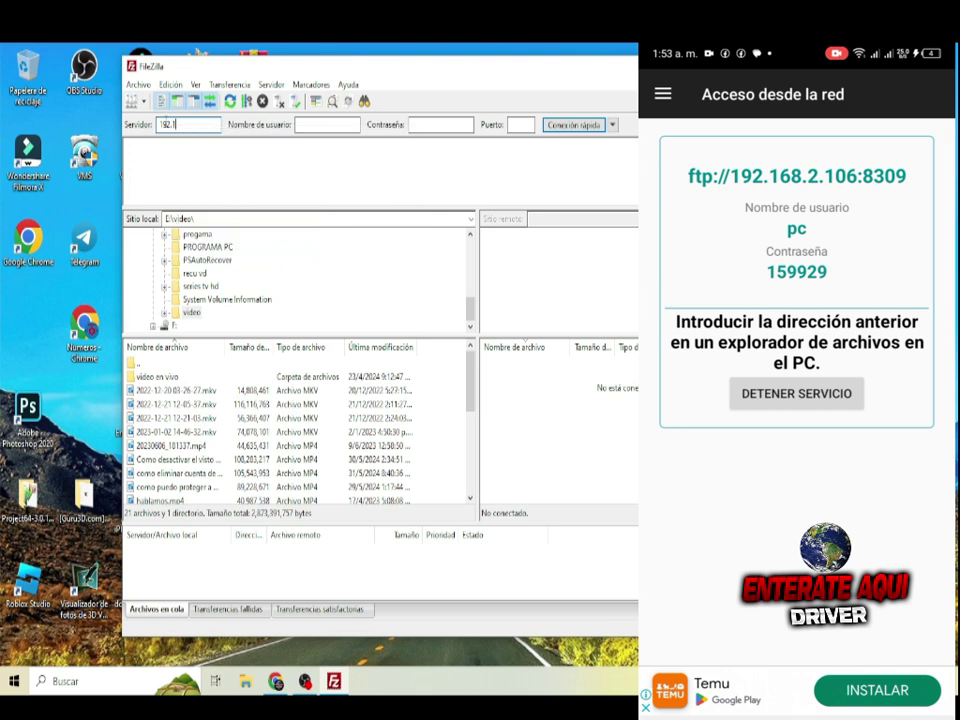
text(68.2.106)
click(311, 125)
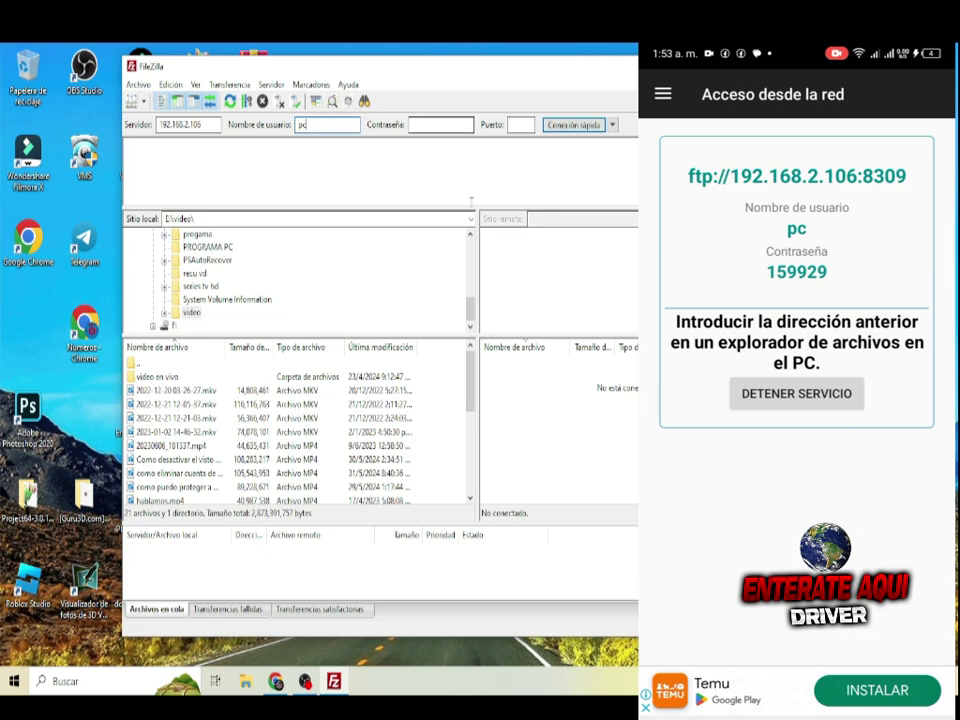
click(430, 125)
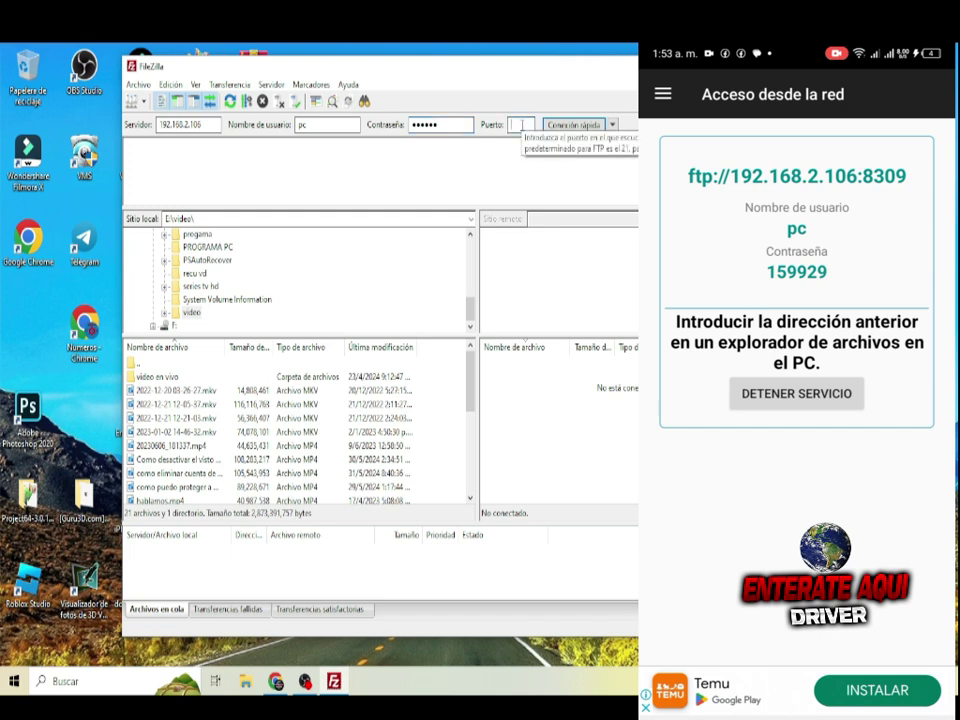
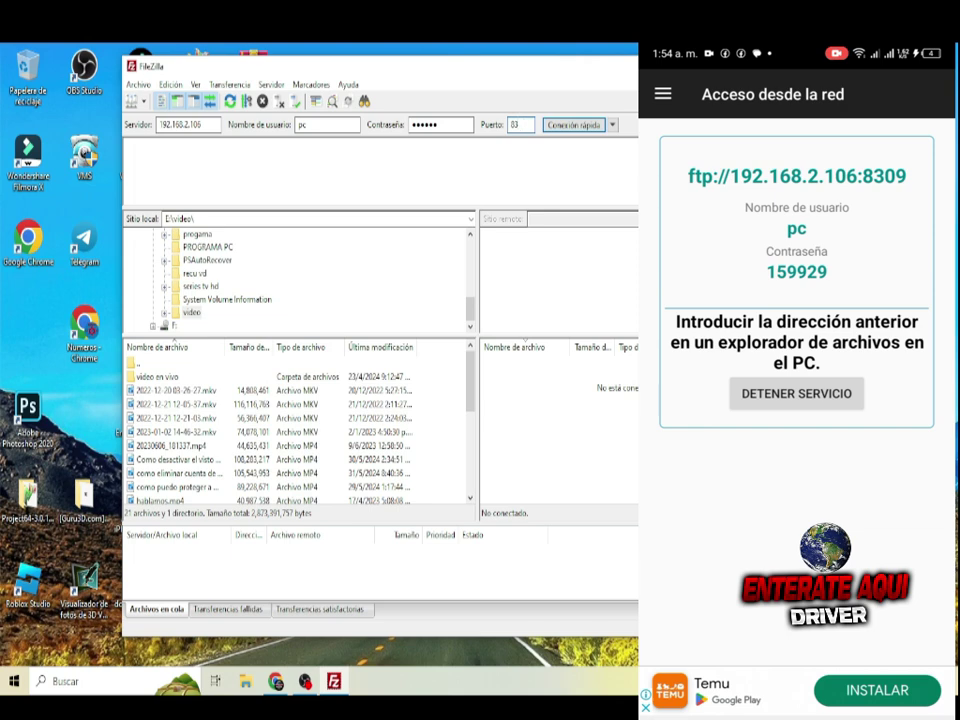
- Quick-connect to the phone and accept the Conexión FTP insegura warning
click(579, 126)
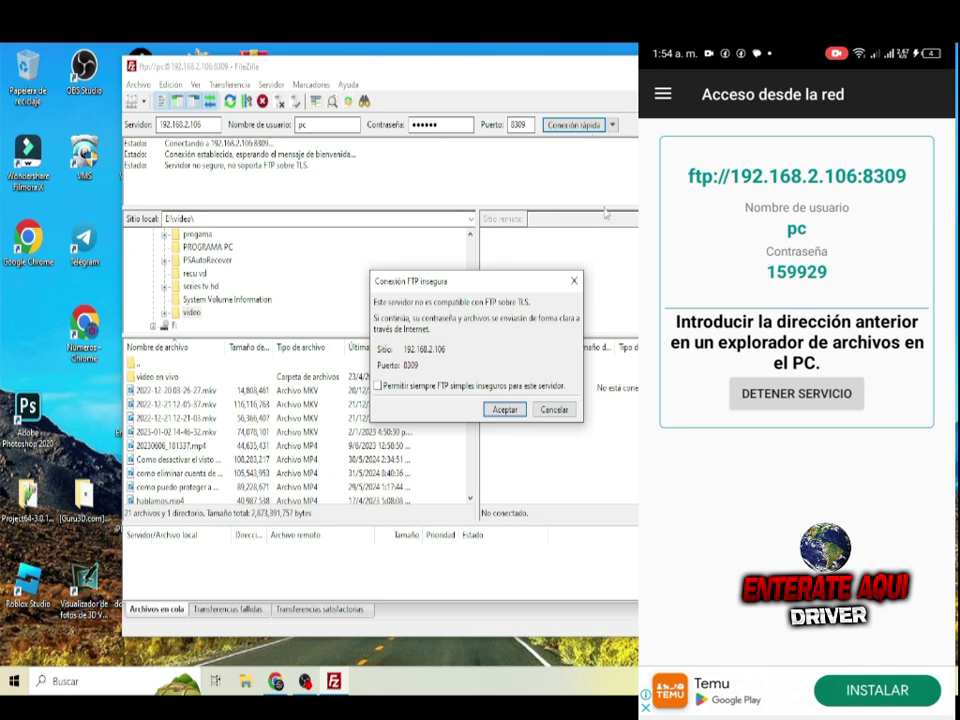
click(505, 410)
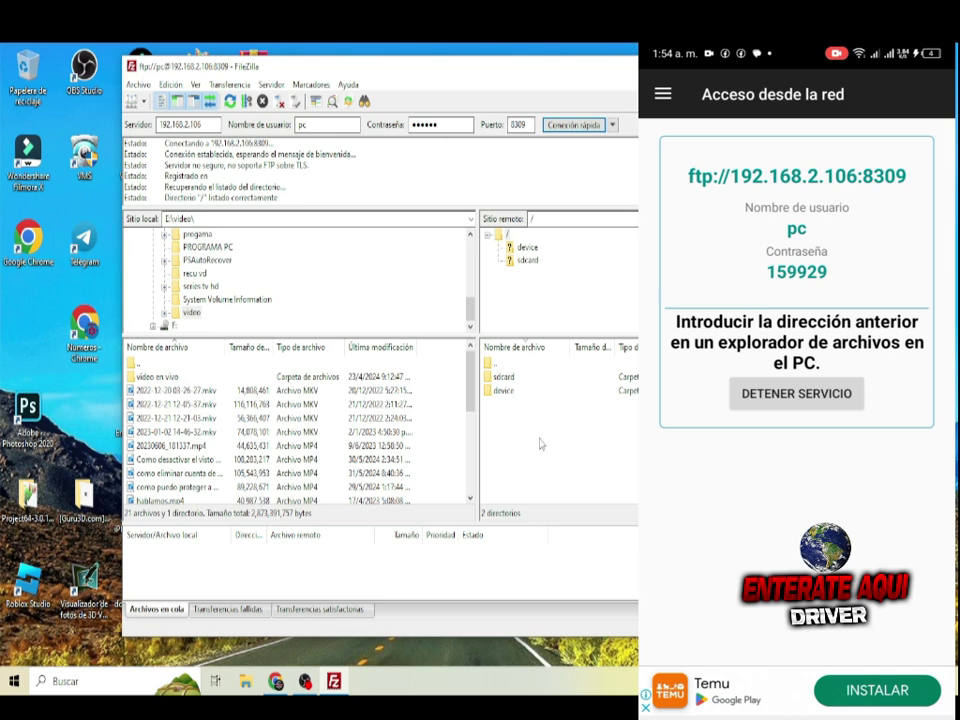
- Open the remote /sdcard folder, after checking device, to list CONTIGO.mp4 among its contents
drag(540, 440, 485, 360)
click(530, 257)
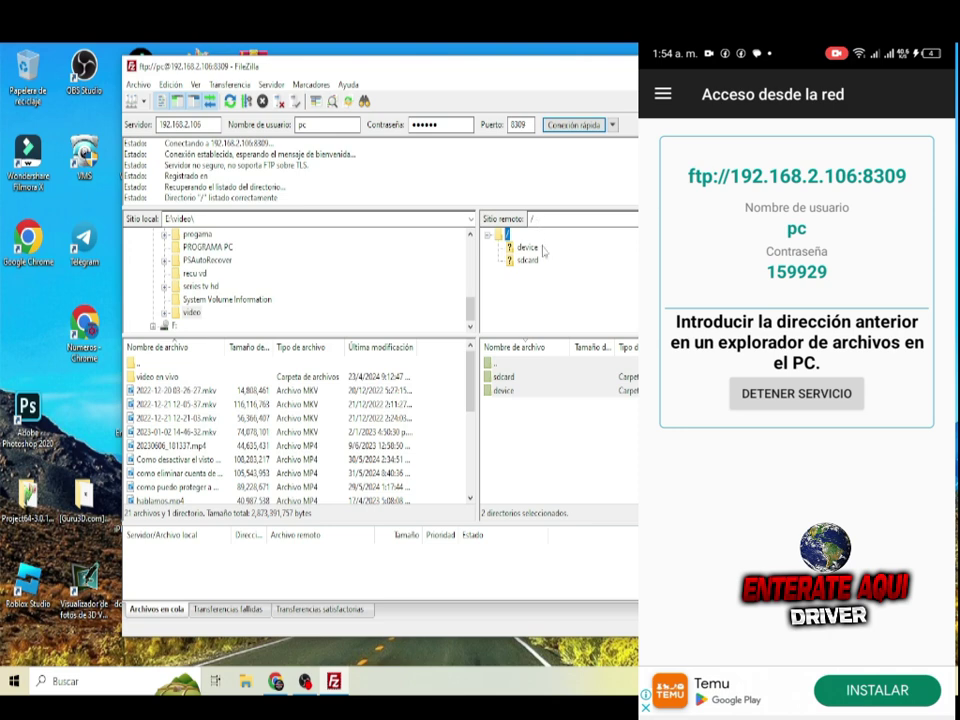
click(528, 260)
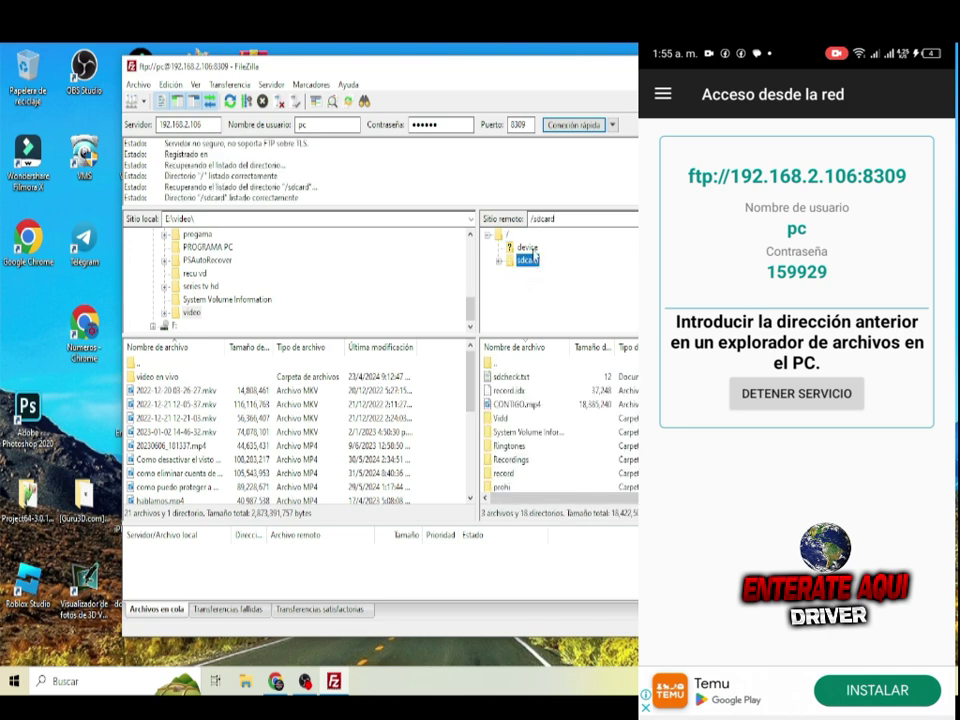
click(527, 247)
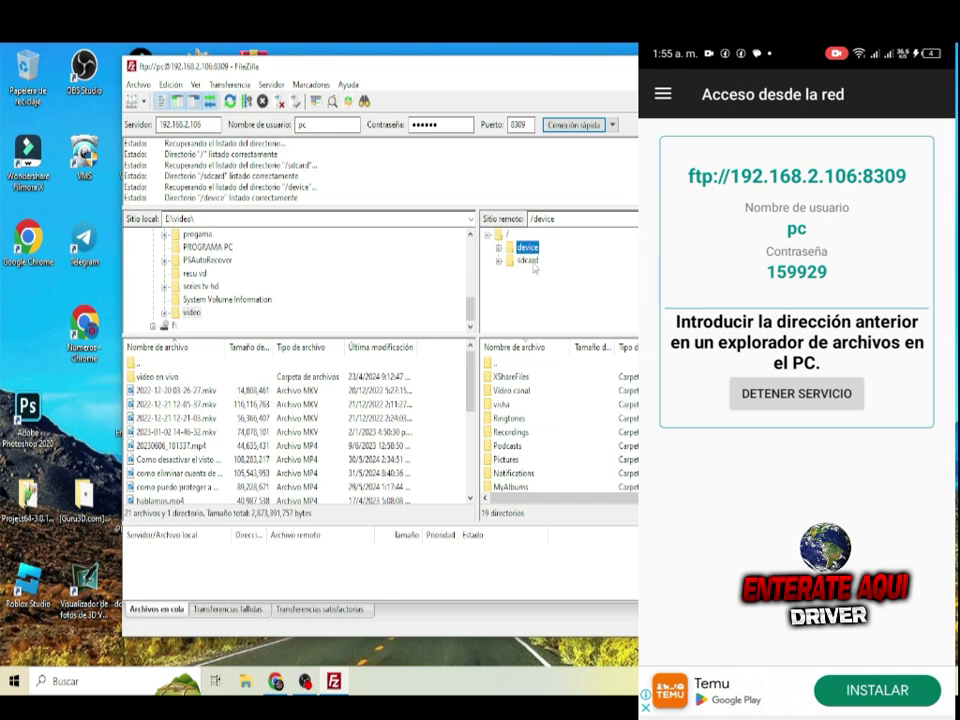
click(532, 265)
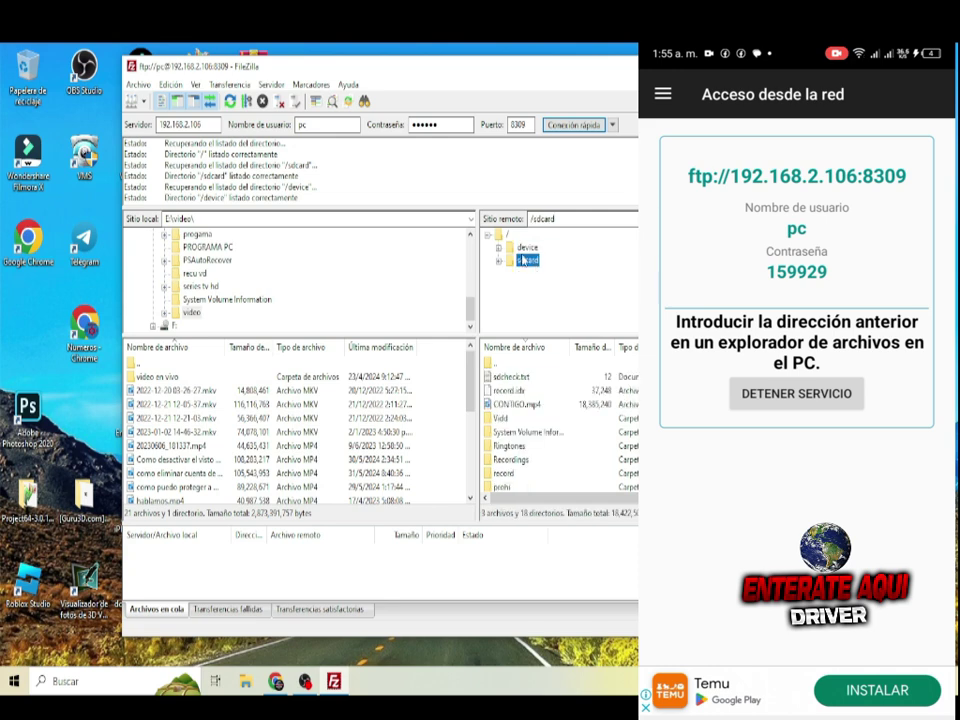
click(521, 252)
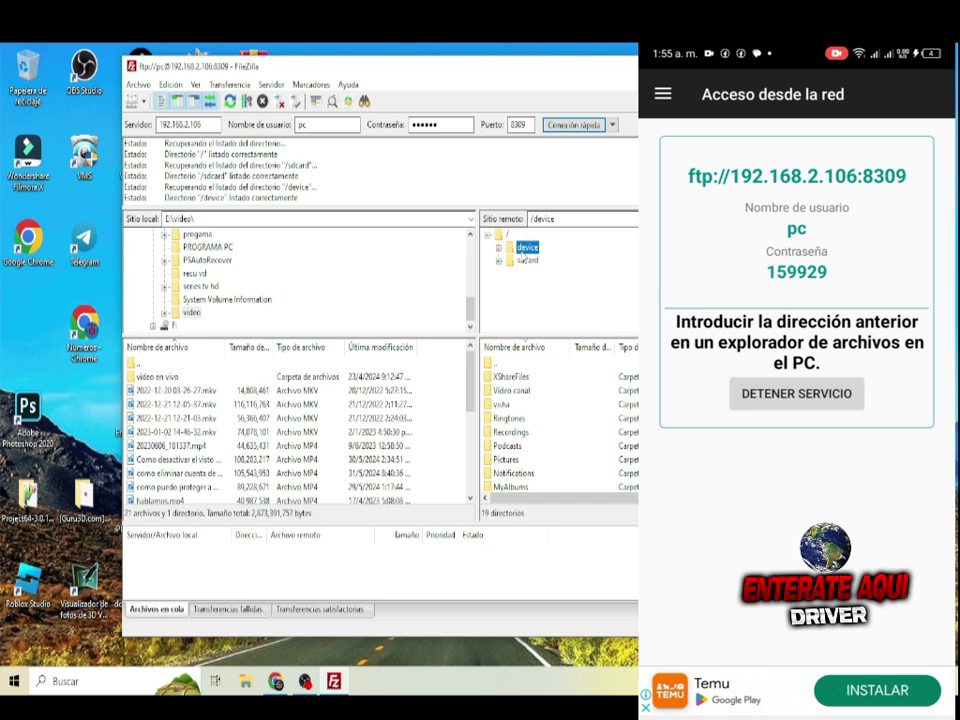
click(530, 260)
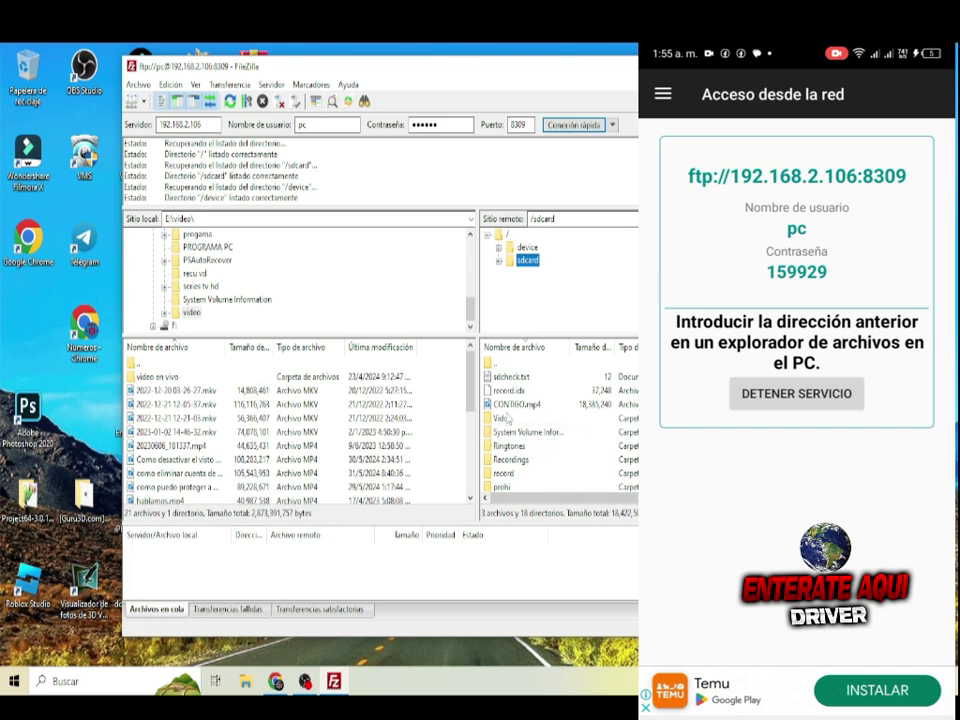
- Switch the local pane to E:\crear video\, listing 21 files and 2 directories
click(207, 246)
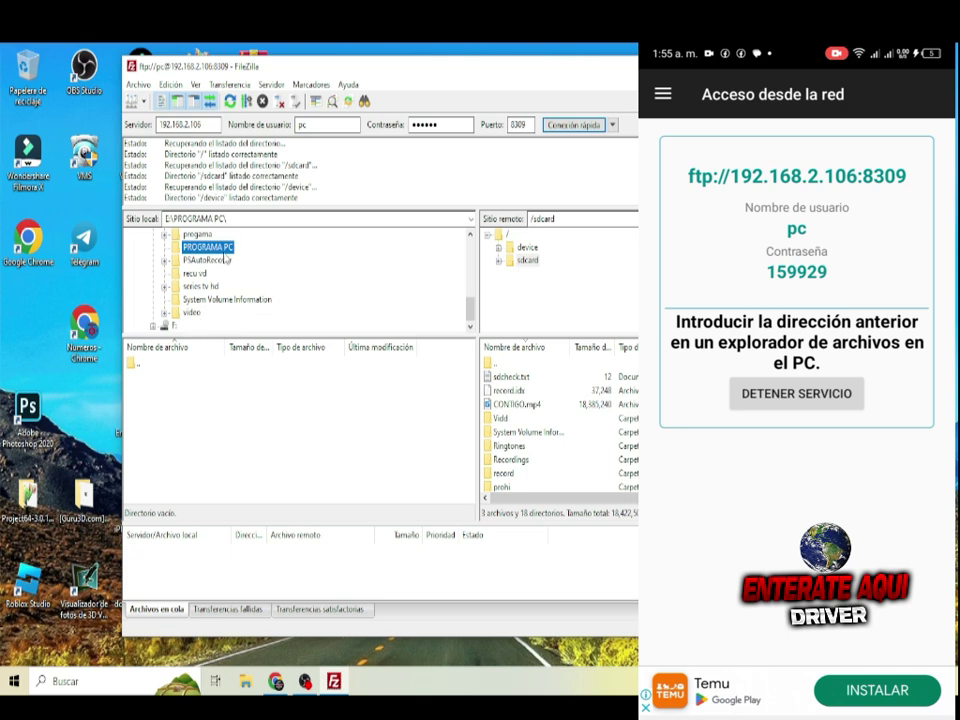
scroll(225, 298, up, 8)
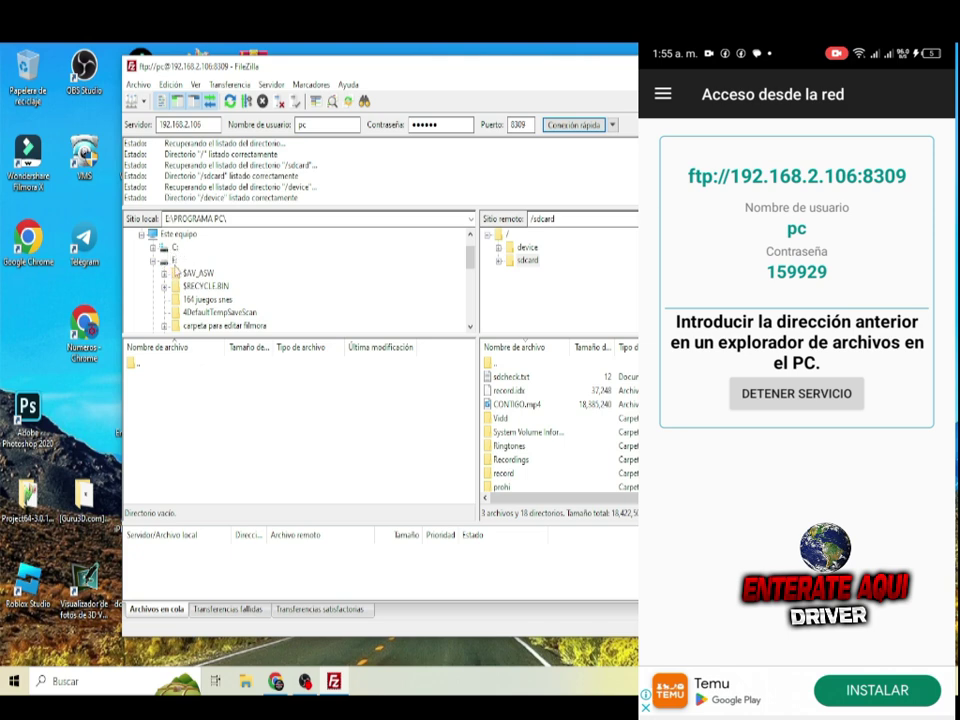
scroll(214, 284, down, 2)
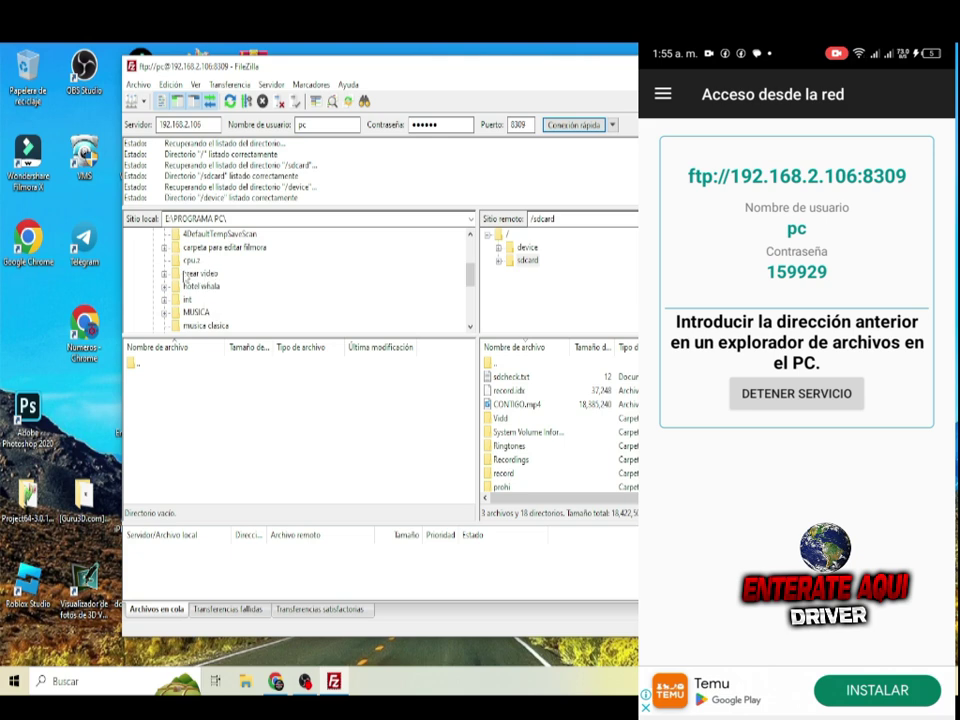
click(196, 273)
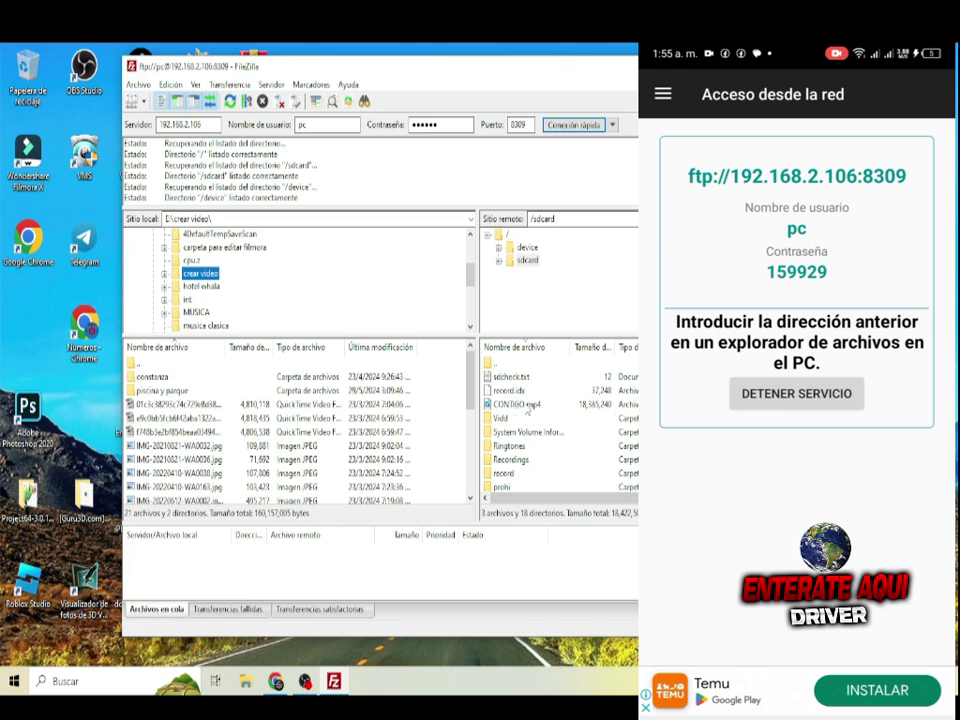
- Drag CONTIGO.mp4 from the phone's /sdcard listing into the local E:\crear video folder
click(525, 405)
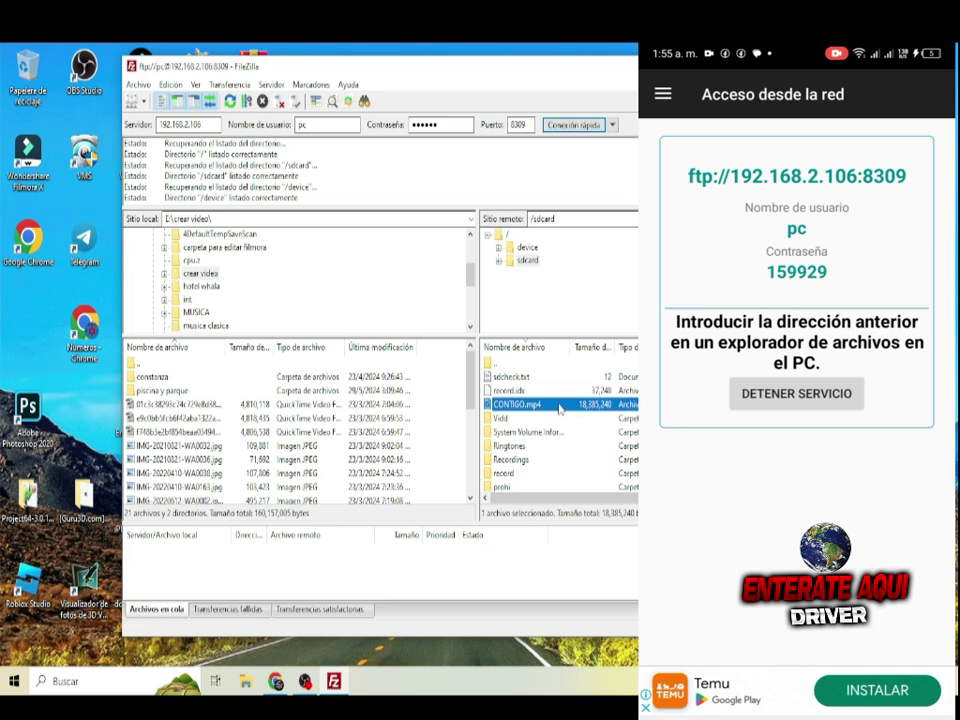
drag(560, 407, 339, 424)
drag(273, 432, 154, 340)
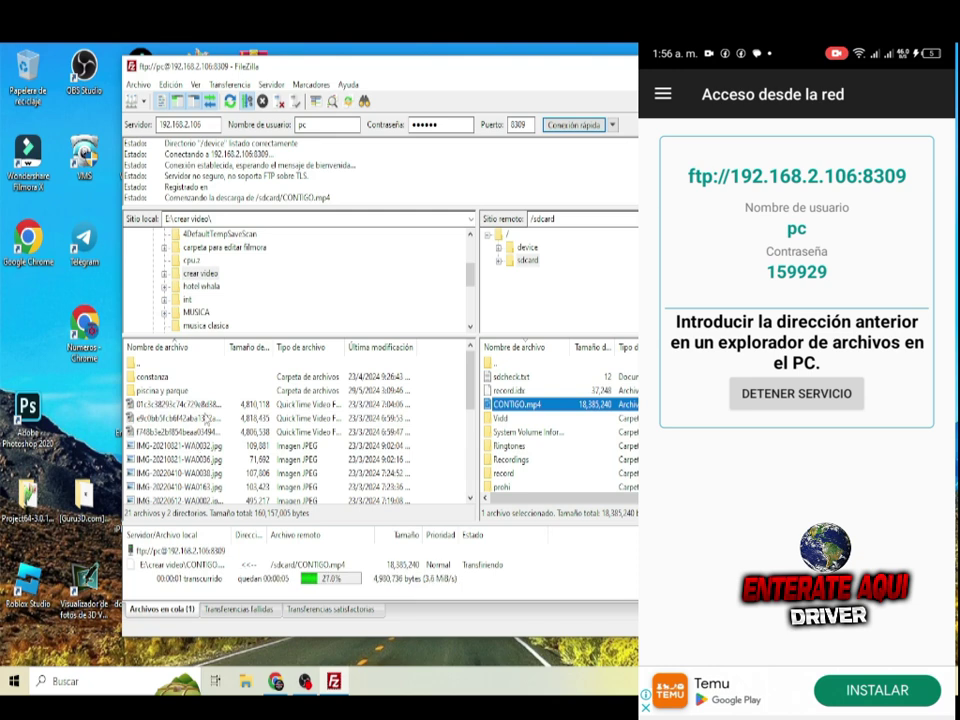